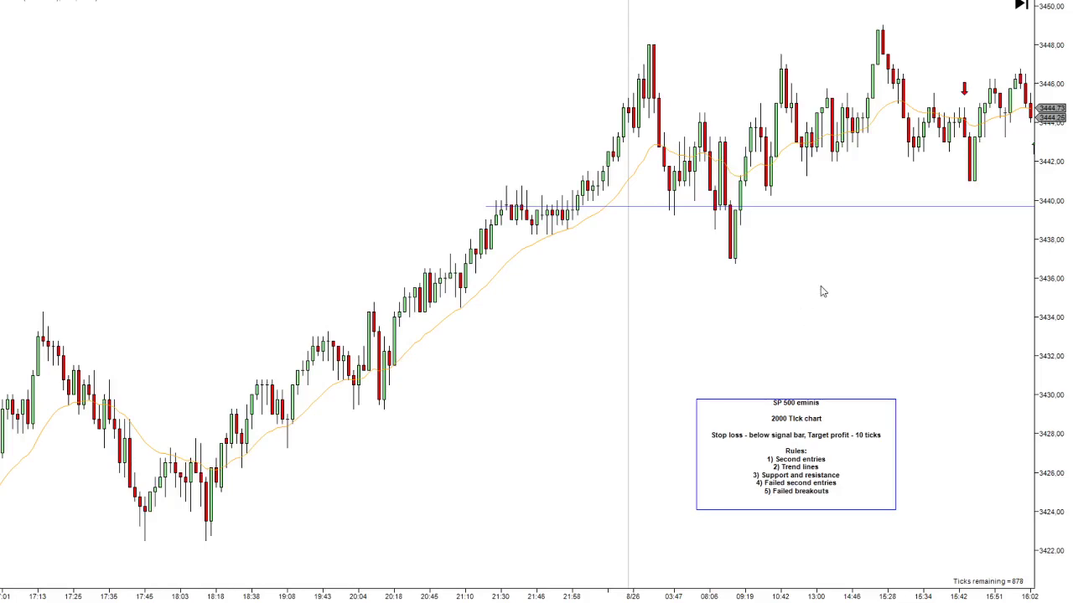
# - Draw a steep descending trend channel from the 3448.00 high to the swing low near 03:47, using a line and its parallel copy
pyautogui.scroll(1, 817, 276)
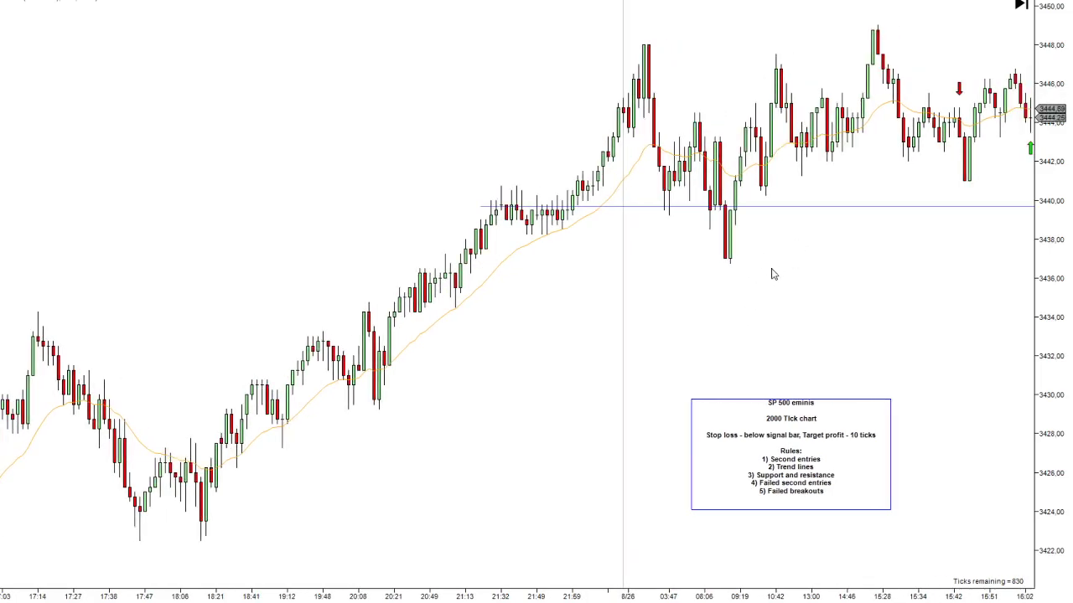
pyautogui.scroll(2, 833, 306)
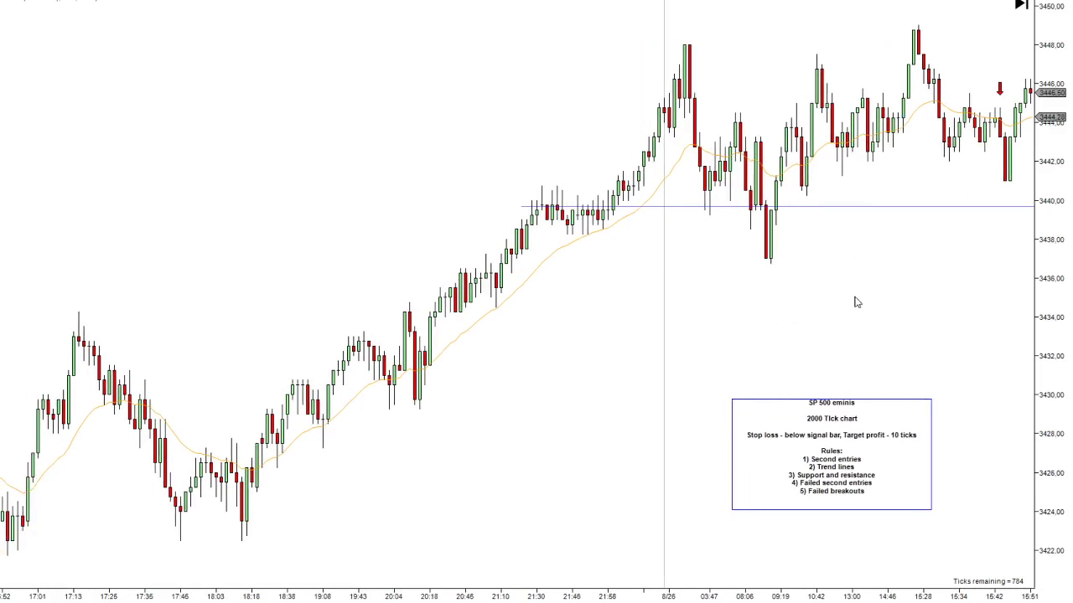
pyautogui.scroll(1, 864, 314)
pyautogui.scroll(-2, 843, 316)
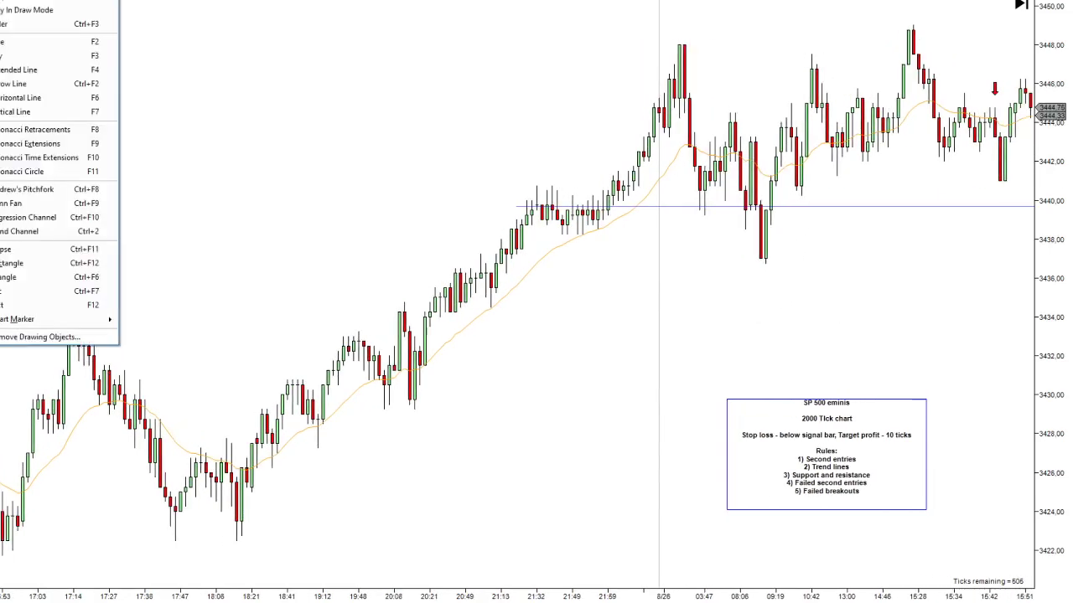
pyautogui.click(59, 42)
pyautogui.moveTo(685, 46); pyautogui.dragTo(715, 205)
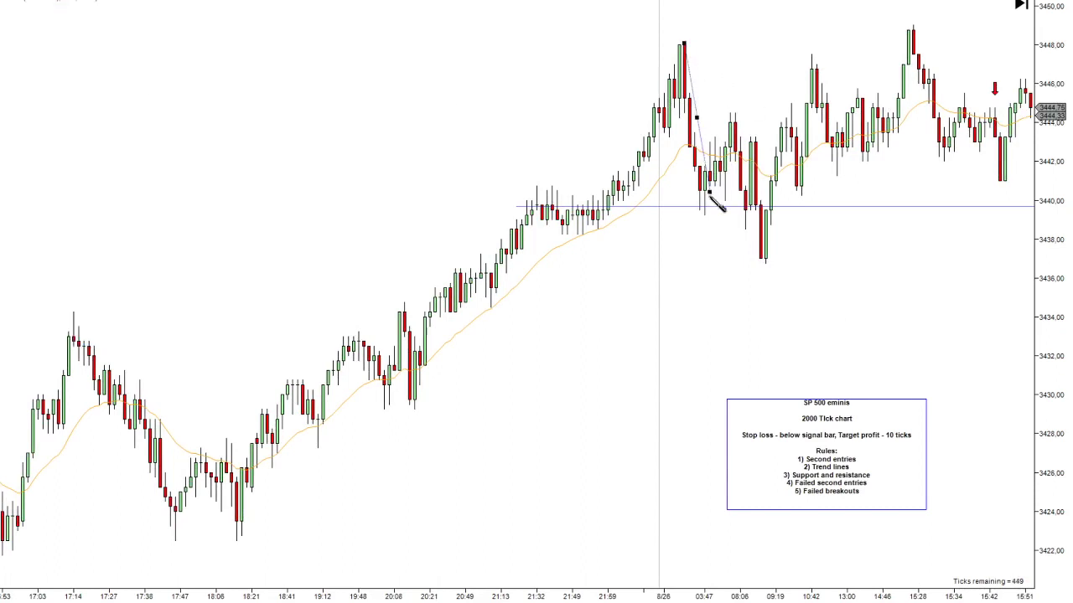
pyautogui.moveTo(702, 156); pyautogui.dragTo(716, 131)
pyautogui.moveTo(713, 205)
pyautogui.mouseDown()
pyautogui.moveTo(709, 214)
pyautogui.moveTo(699, 191)
pyautogui.mouseUp()
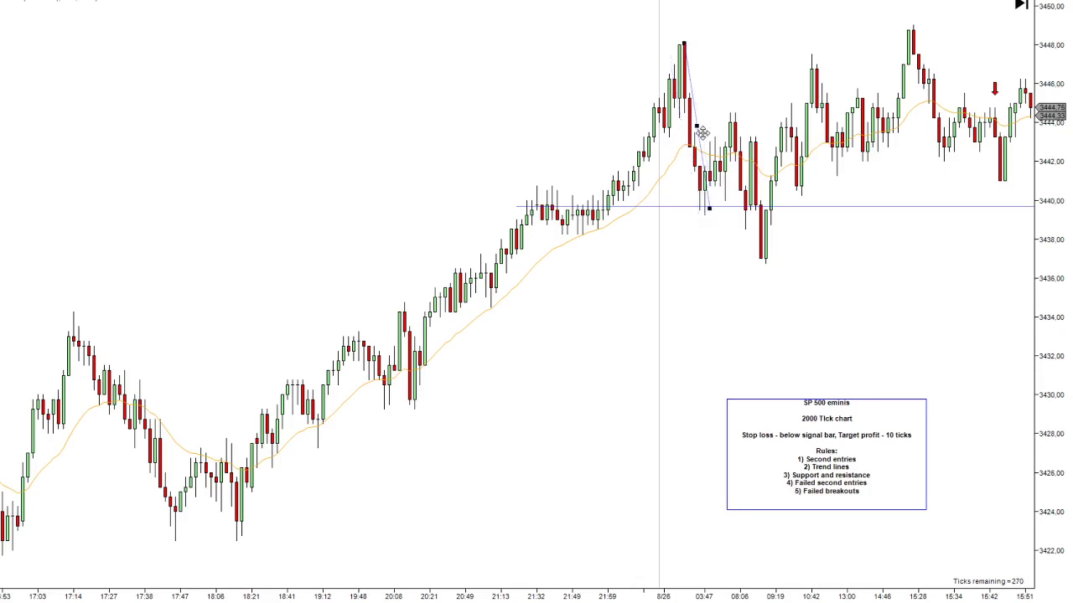
pyautogui.moveTo(702, 138); pyautogui.dragTo(692, 150)
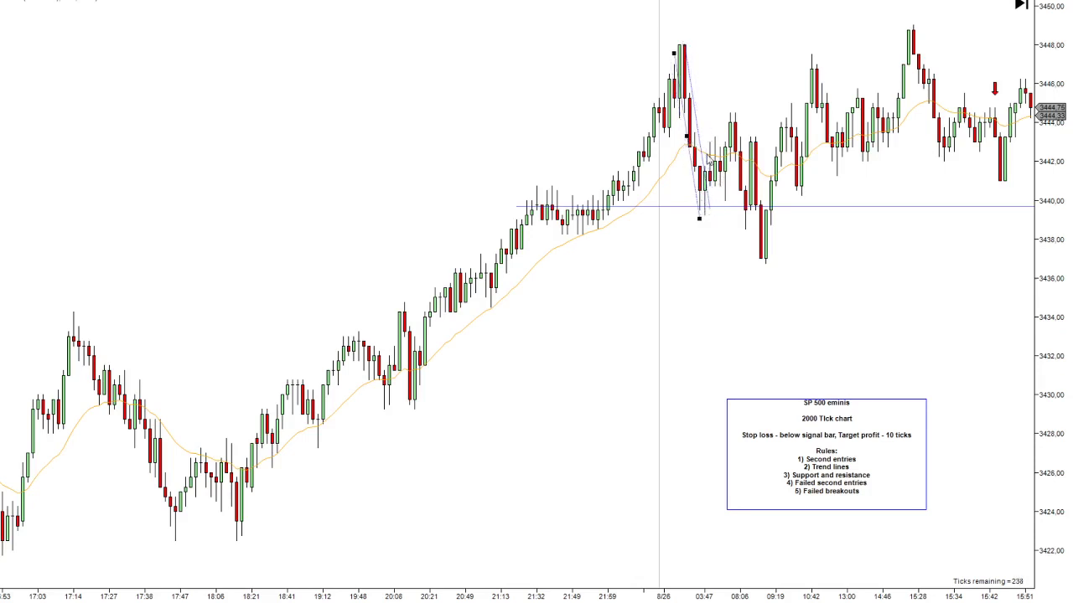
pyautogui.click(761, 31)
# - Draw a rising trend channel from the 3437.00 low near 09:19, with a parallel copy along the highs up to 10:42
pyautogui.click(9, 42)
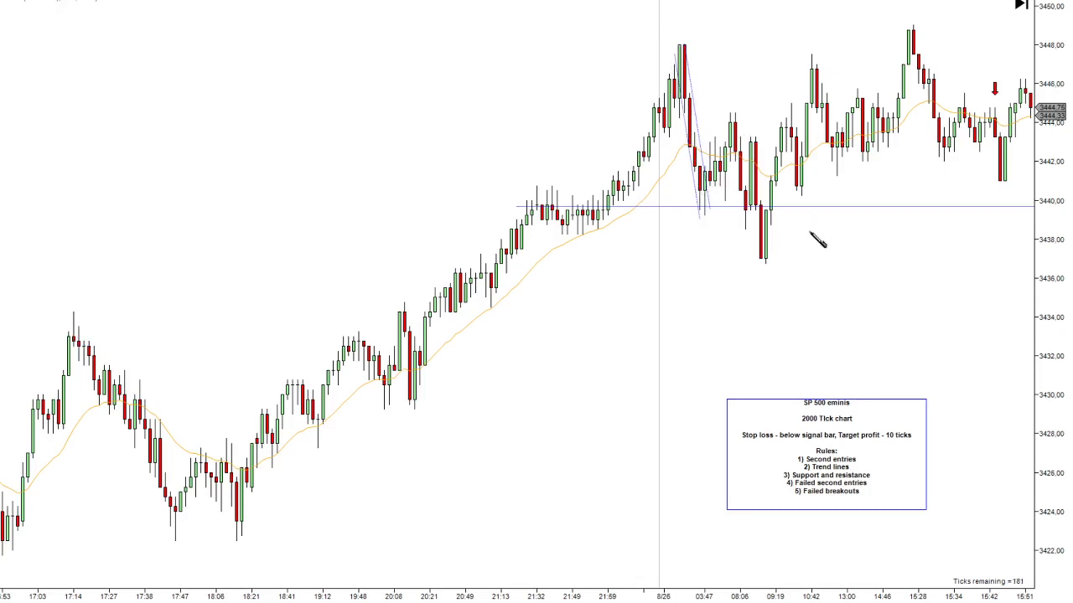
pyautogui.click(764, 261)
pyautogui.click(844, 84)
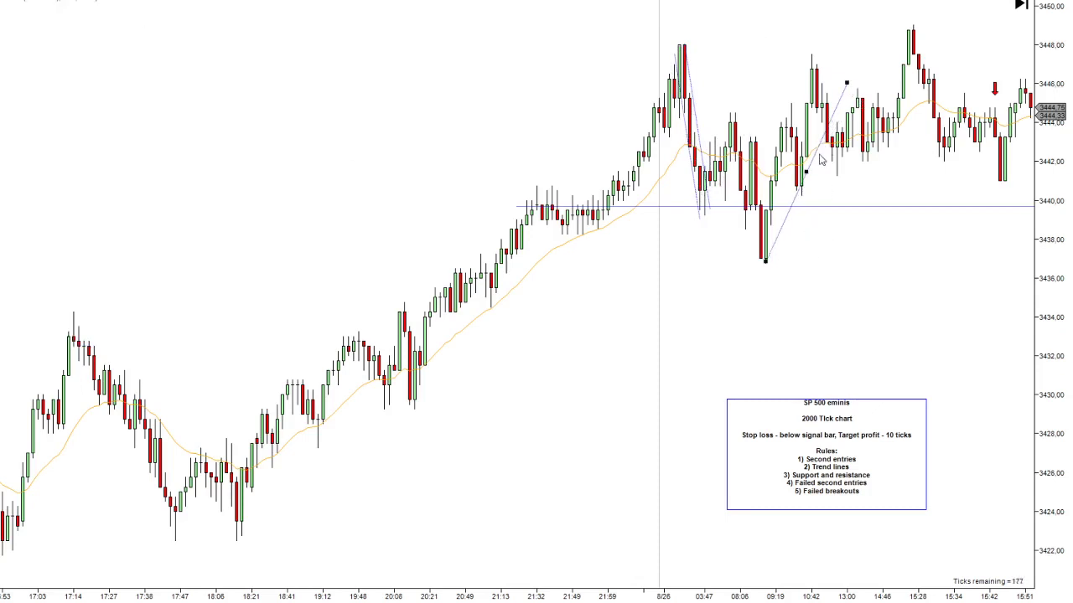
pyautogui.click(792, 120)
pyautogui.moveTo(792, 120); pyautogui.dragTo(791, 112)
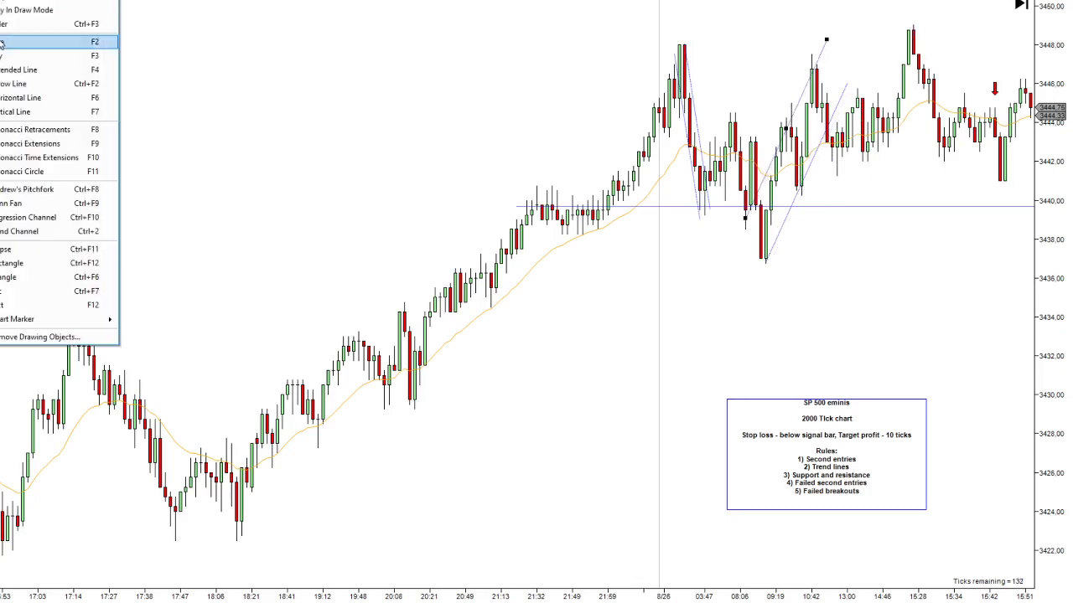
# - Draw a descending trend channel from the 3449.00 high near 15:28, with a parallel copy on its lower side
pyautogui.click(8, 40)
pyautogui.click(913, 28)
pyautogui.click(958, 155)
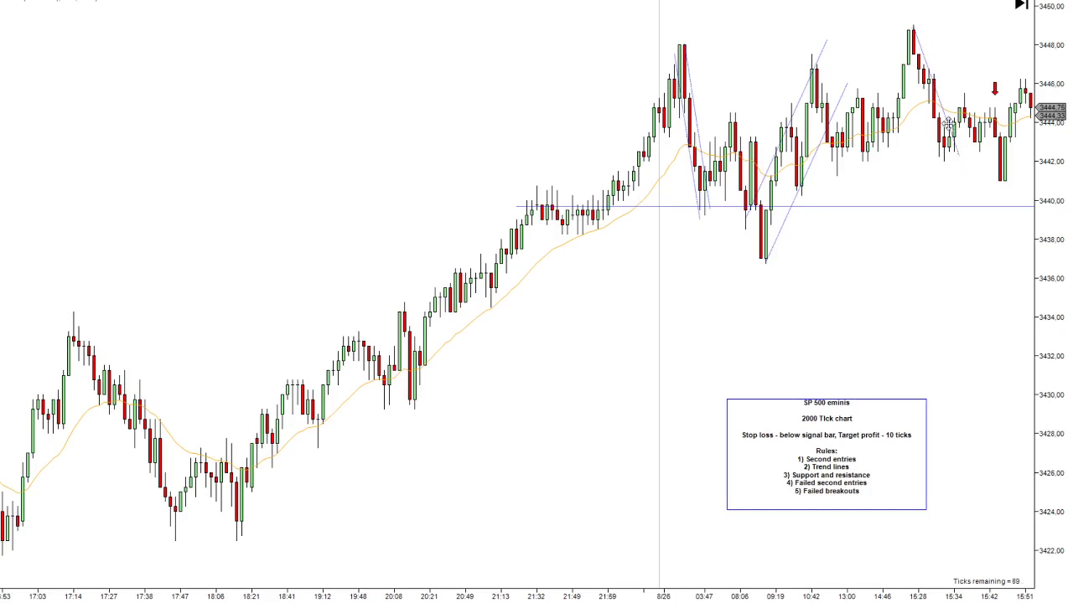
pyautogui.click(935, 134)
# - Add a horizontal resistance line at the 3448.00 high and nudge the horizontal support line just below 3440.00
pyautogui.click(7, 2)
pyautogui.click(38, 12)
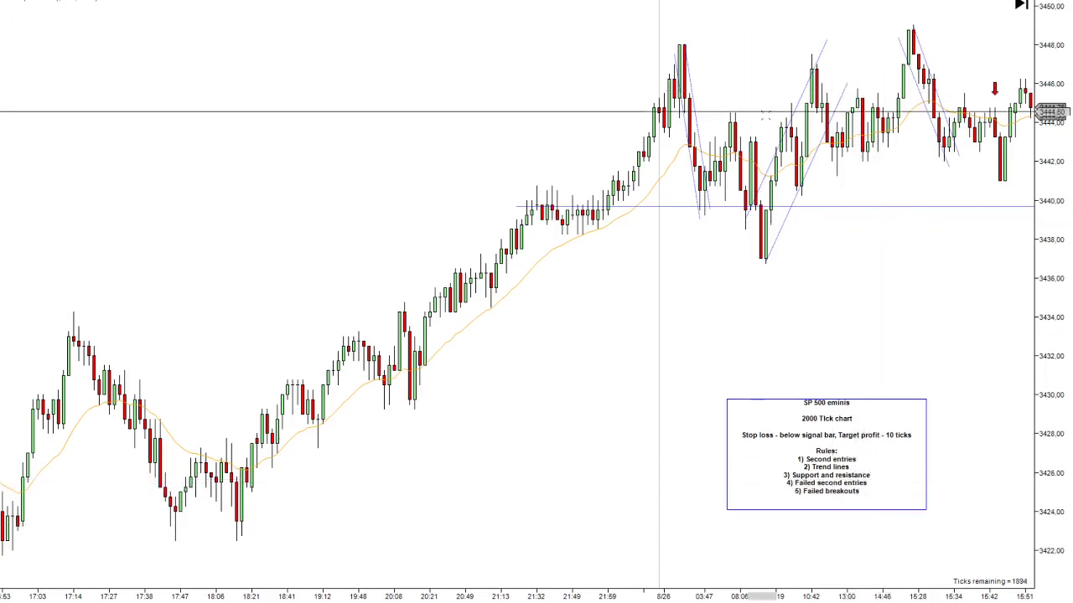
pyautogui.middleClick(797, 101)
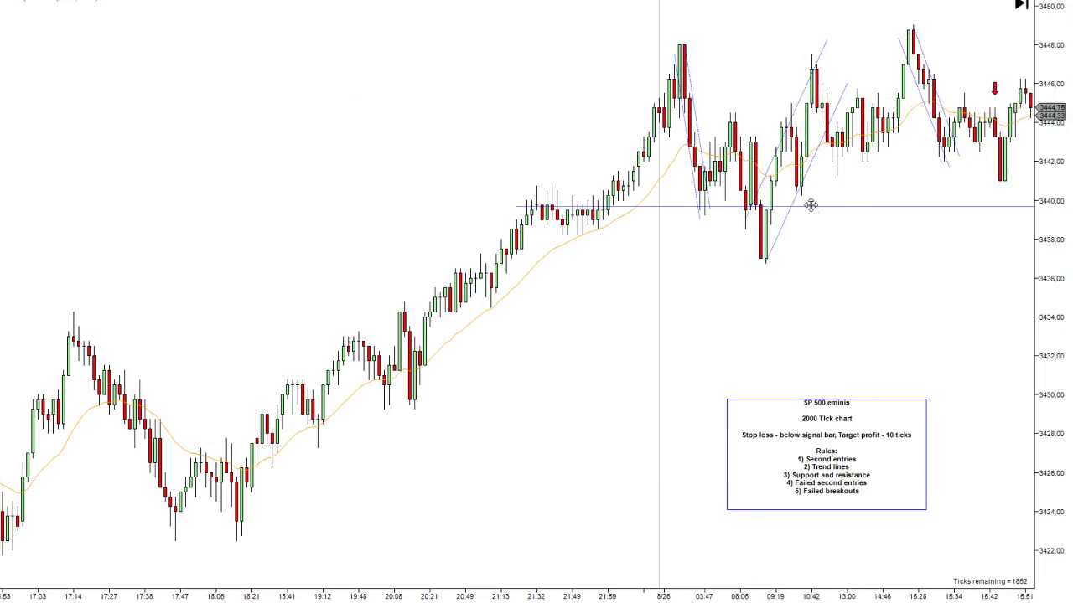
pyautogui.click(701, 206)
pyautogui.moveTo(822, 232); pyautogui.dragTo(826, 259)
pyautogui.moveTo(634, 205)
pyautogui.mouseDown()
pyautogui.moveTo(227, 204)
pyautogui.moveTo(635, 203)
pyautogui.mouseUp()
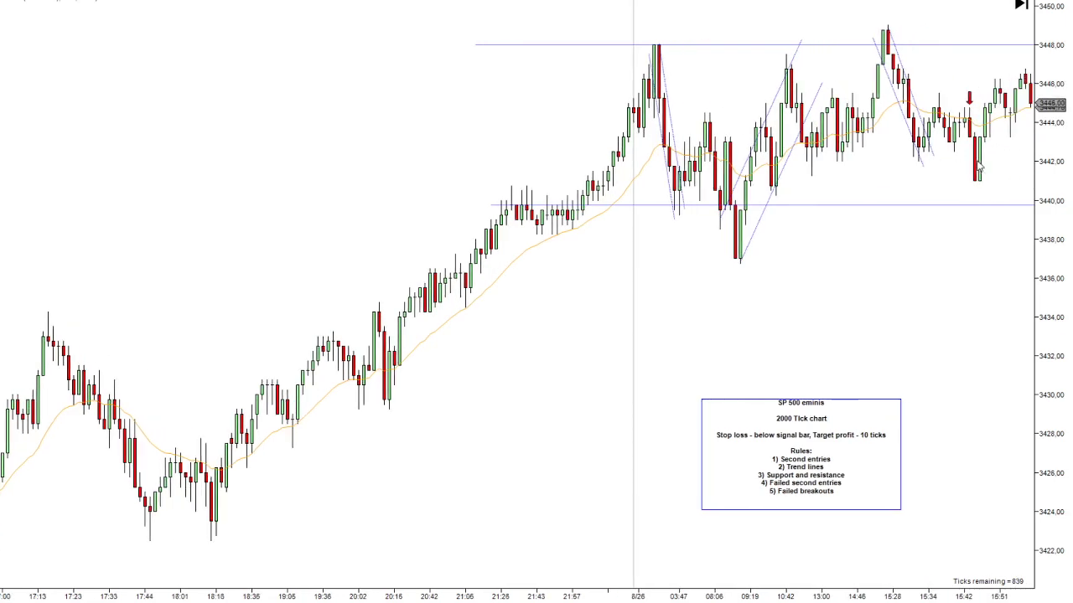
# - Draw a rising ray from the 3441.00 low near 15:42 through the following swing lows and copy it parallel to the 15:28 high
pyautogui.scroll(3, 978, 168)
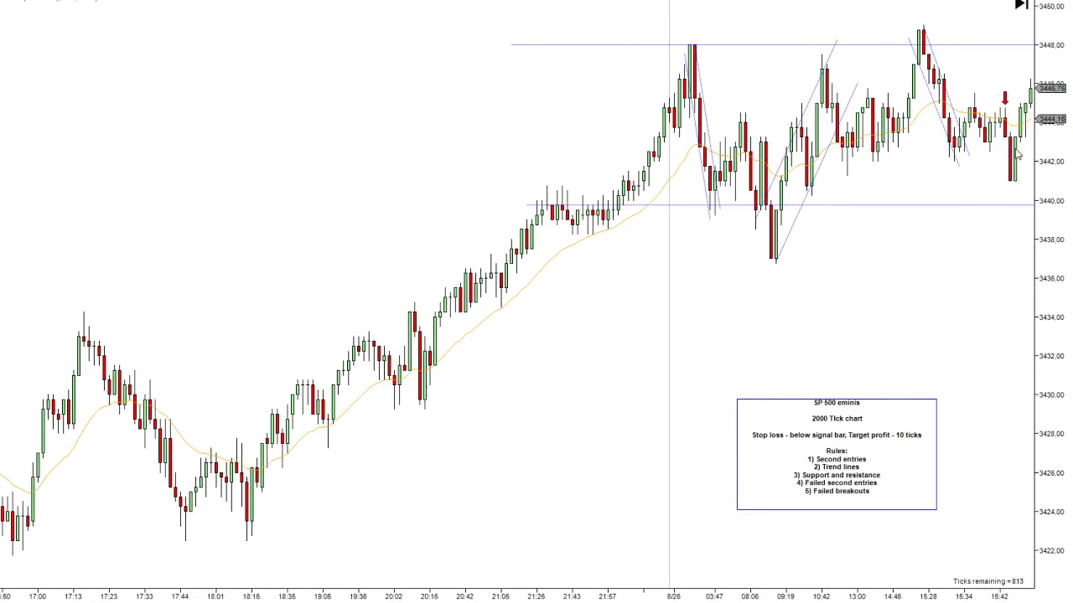
pyautogui.scroll(-5, 992, 165)
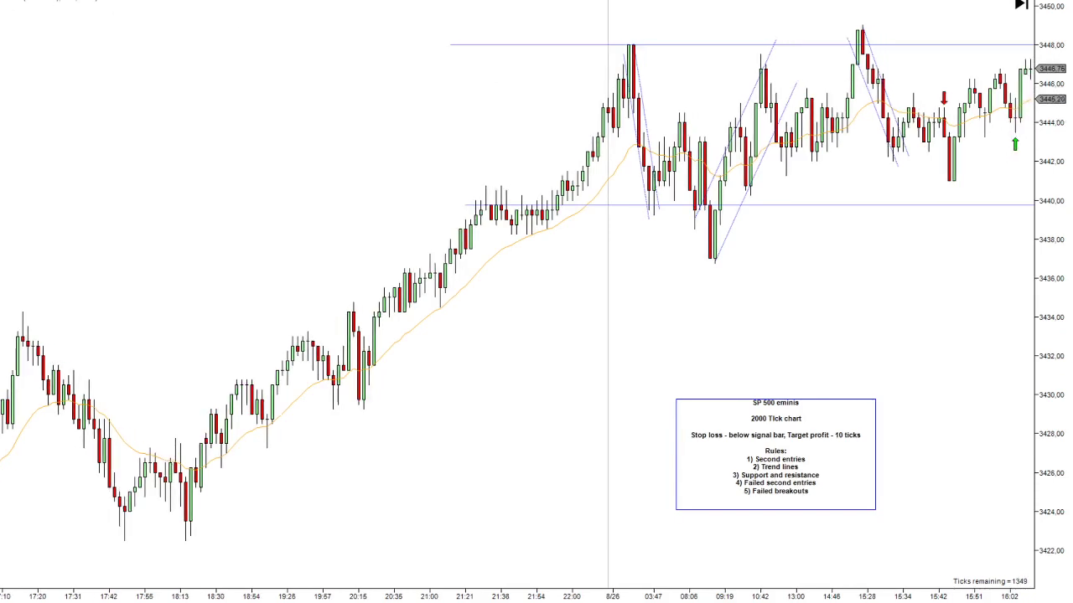
pyautogui.click(9, 43)
pyautogui.click(952, 181)
pyautogui.click(1004, 137)
pyautogui.click(1026, 118)
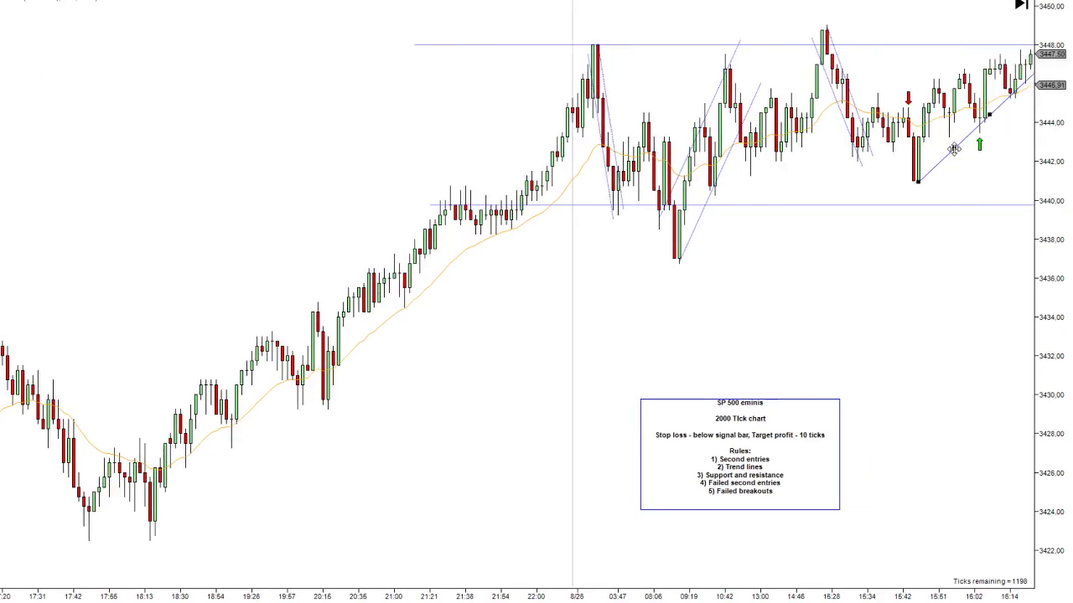
pyautogui.moveTo(954, 149); pyautogui.dragTo(835, 19)
# - Change the dash style of the lower rising ray and make its upper parallel line match
pyautogui.doubleClick(1001, 100)
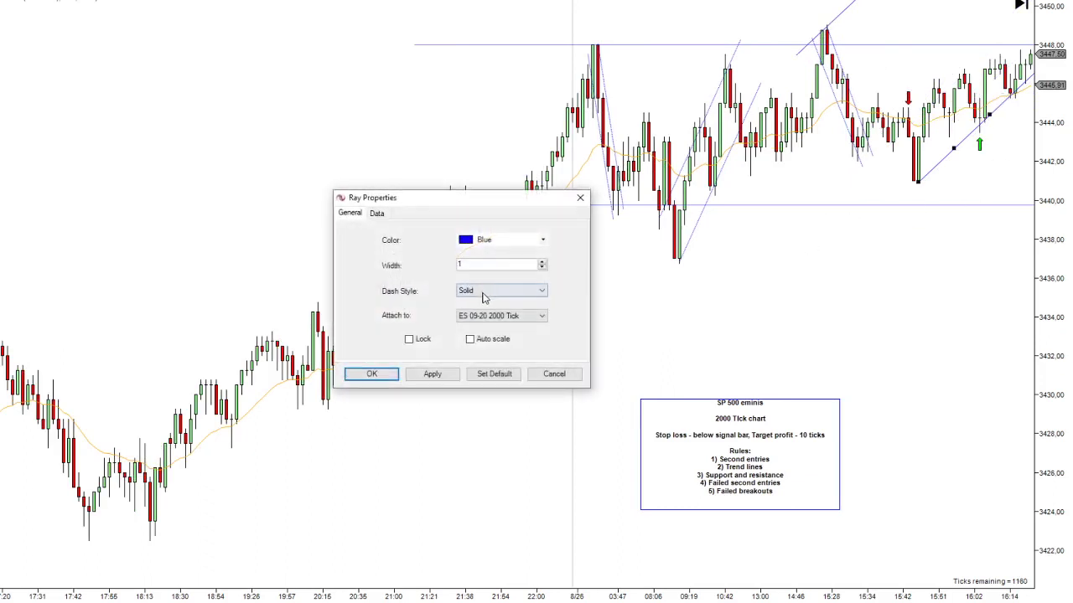
pyautogui.click(484, 293)
pyautogui.click(481, 320)
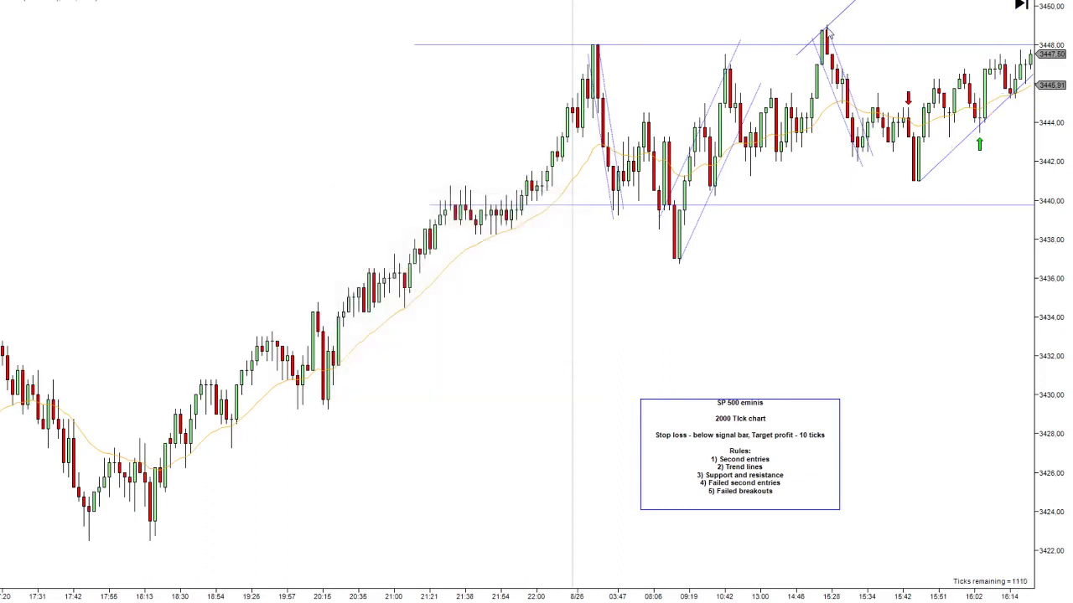
pyautogui.click(834, 23)
pyautogui.press('Delete')
pyautogui.hotkey('ctrl', 'z')
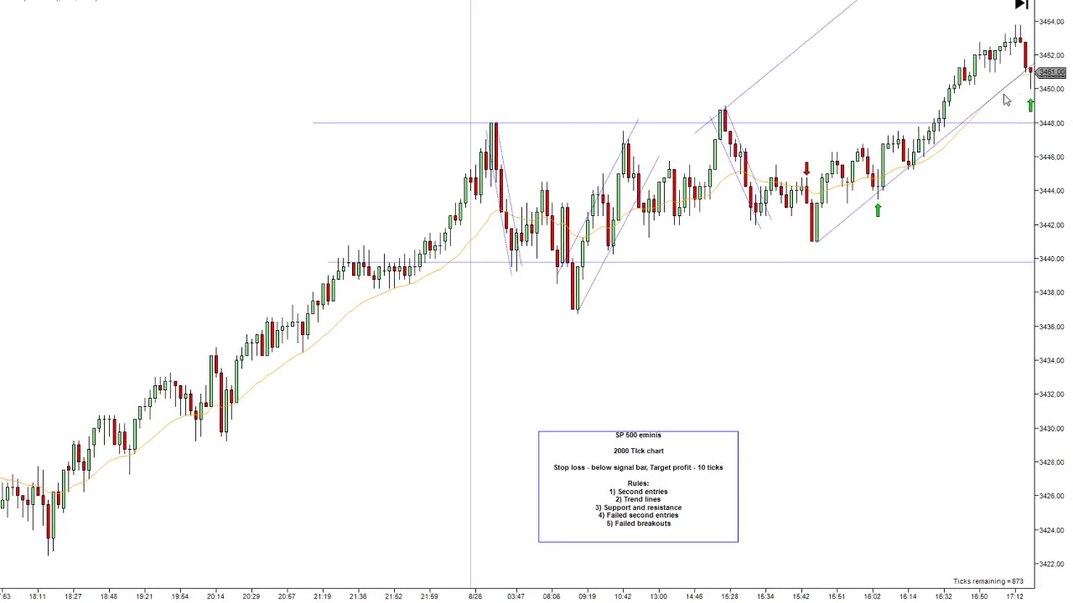
# - Adjust the slope of the lower rising ray so it meets the pullback low just after 17:12
pyautogui.click(890, 183)
pyautogui.moveTo(895, 186); pyautogui.dragTo(941, 150)
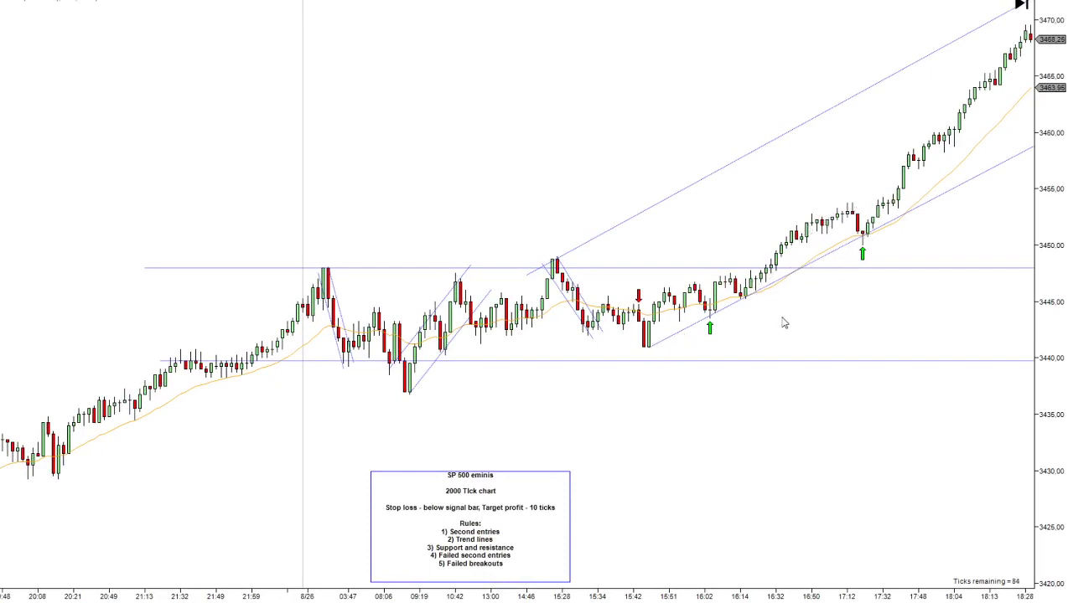
pyautogui.scroll(5, 911, 352)
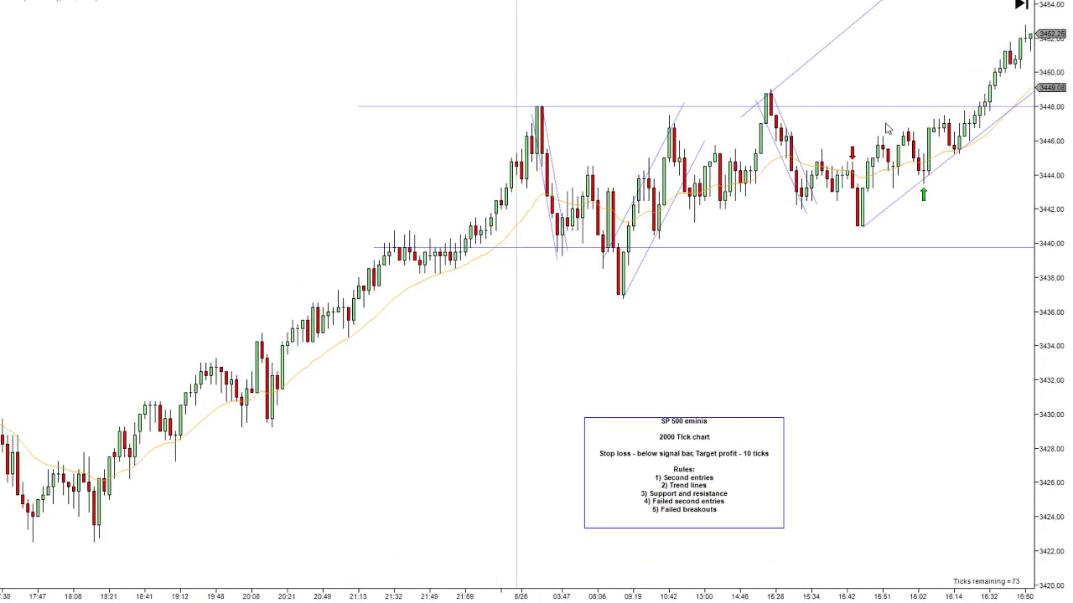
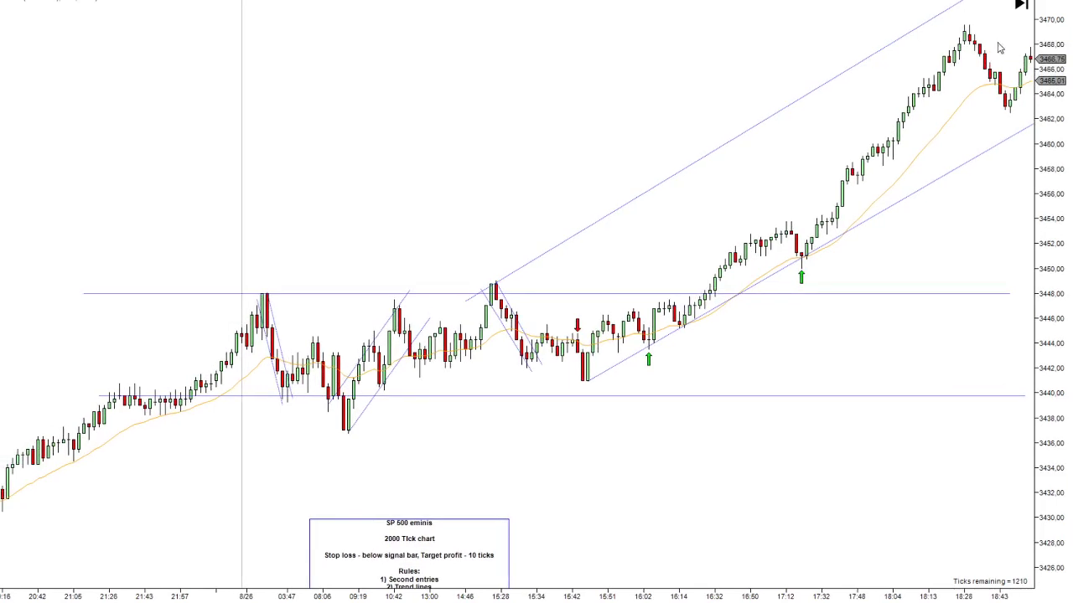
# - Draw a descending trend line from the swing high near 18:28 along the pullback toward the 18:43 low
pyautogui.press('F2')
pyautogui.click(971, 34)
pyautogui.click(1014, 126)
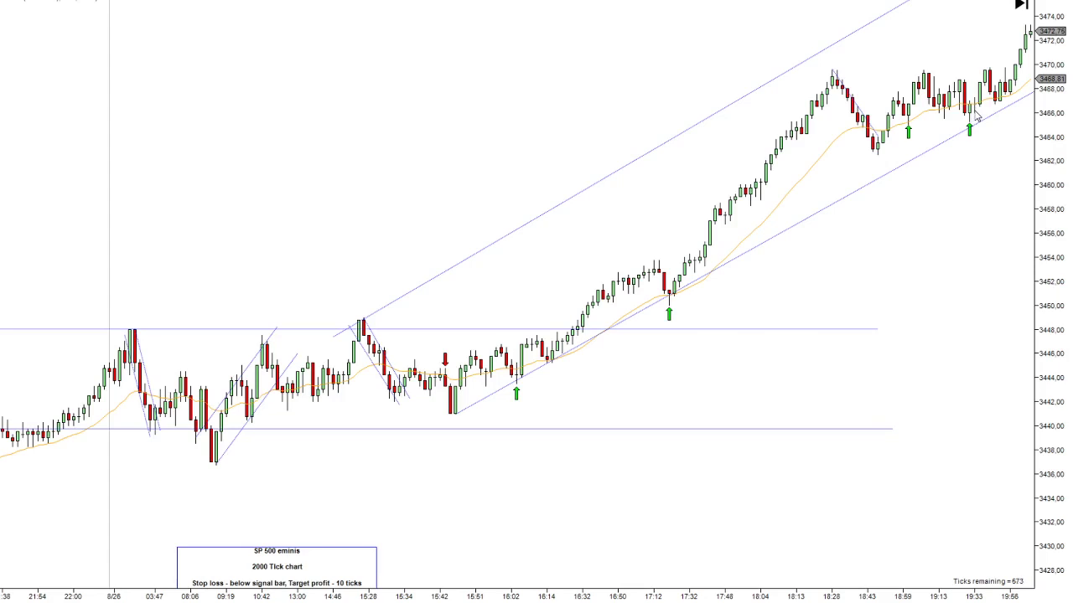
# - Draw a short descending channel over the pullback from the swing high just before 19:13
pyautogui.moveTo(976, 144); pyautogui.dragTo(1001, 156)
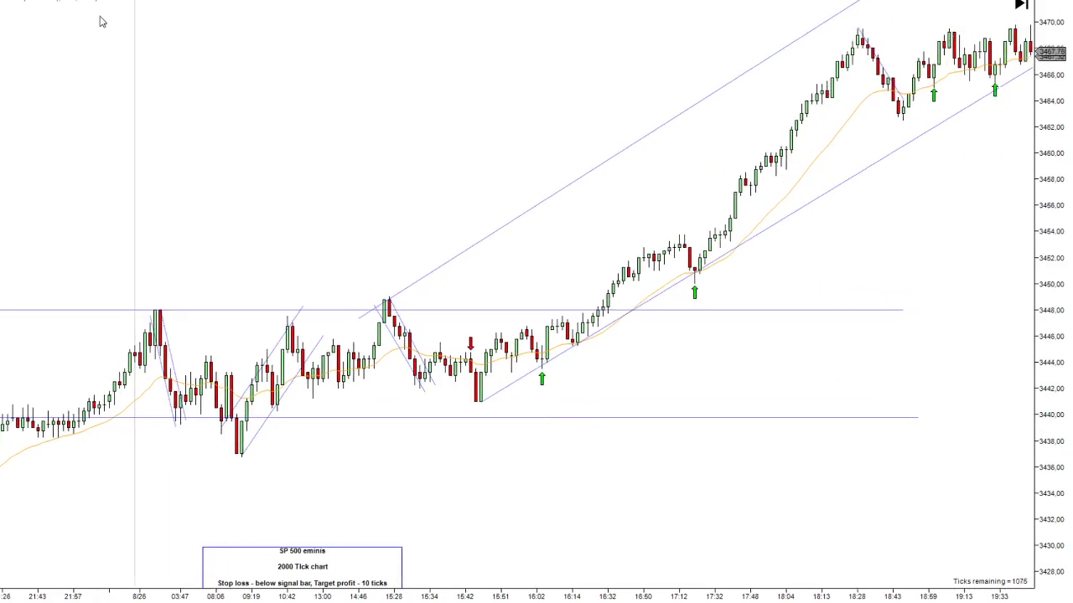
pyautogui.click(25, 1)
pyautogui.click(34, 38)
pyautogui.click(979, 77)
pyautogui.moveTo(968, 57); pyautogui.dragTo(965, 64)
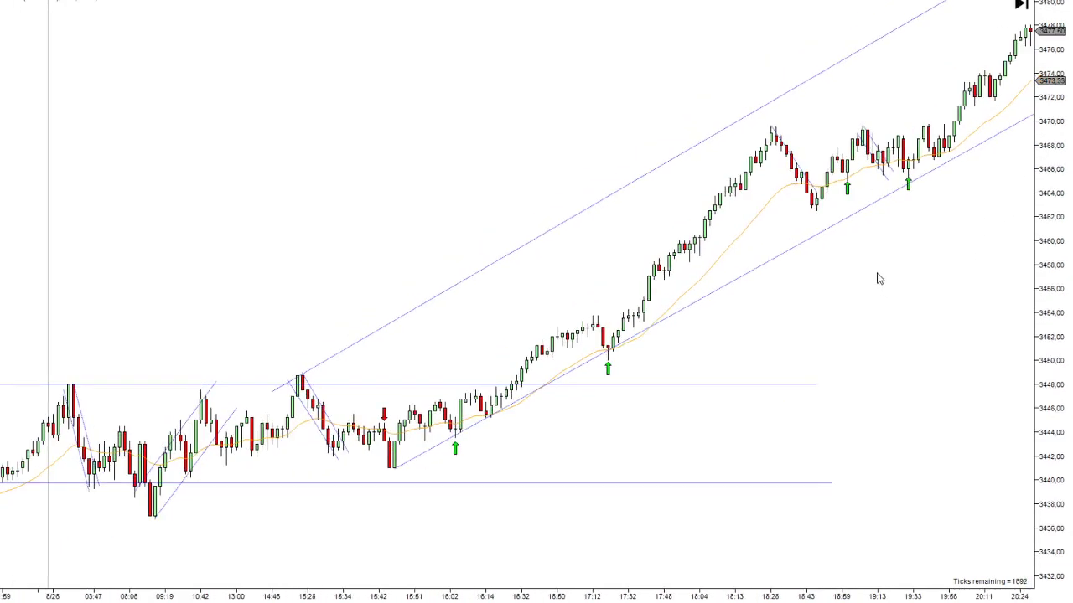
# - Move the SP 500 eminis rules text box into the empty area beneath the rising channel, between about 3453 and 3462
pyautogui.scroll(15, 720, 394)
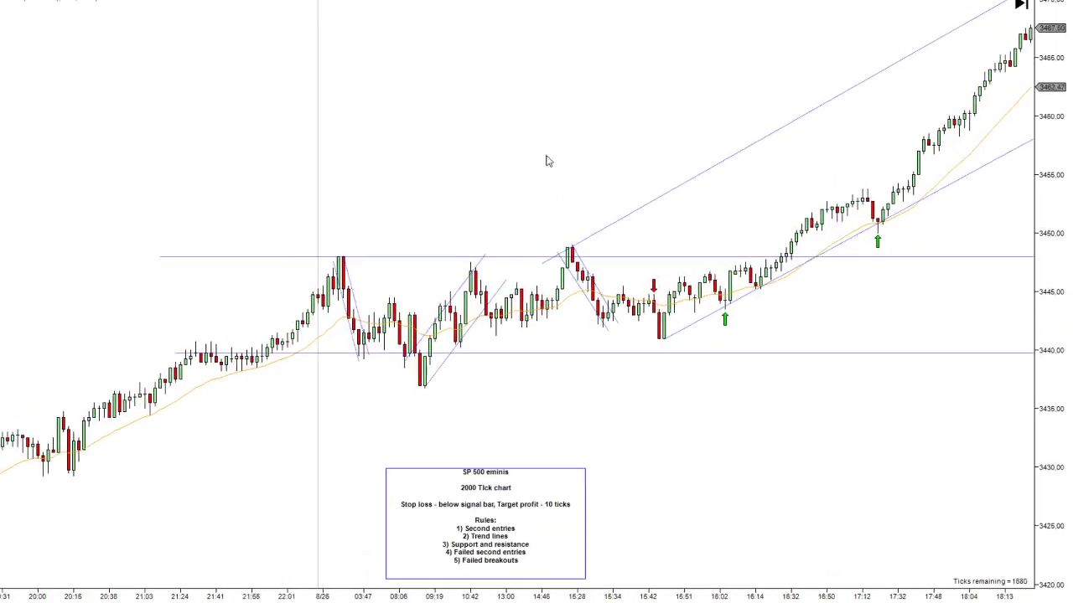
pyautogui.moveTo(727, 278); pyautogui.dragTo(797, 280)
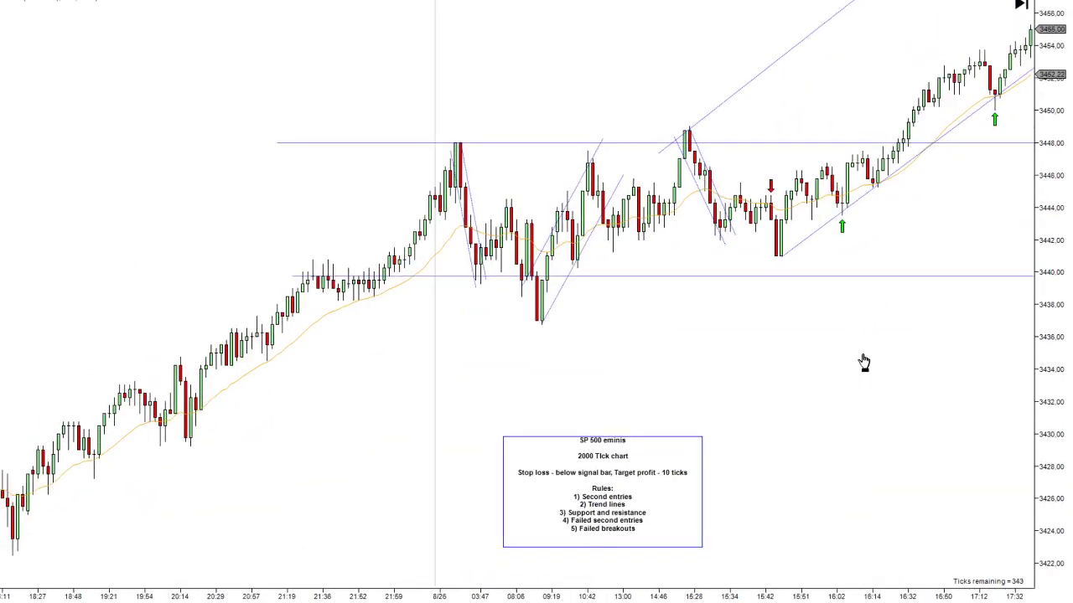
pyautogui.moveTo(630, 494); pyautogui.dragTo(630, 75)
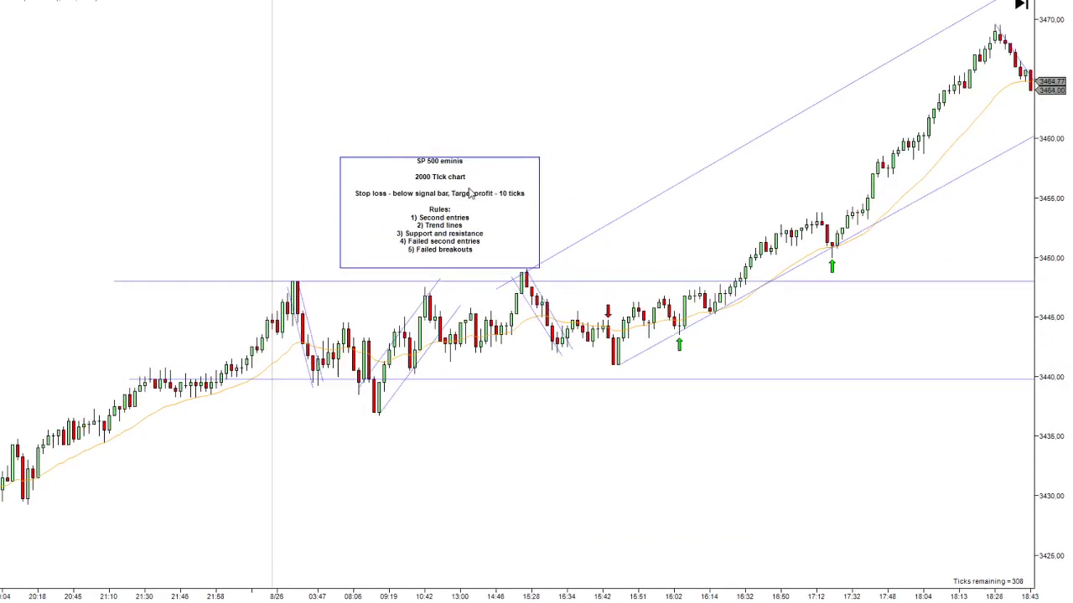
pyautogui.moveTo(436, 202); pyautogui.dragTo(524, 89)
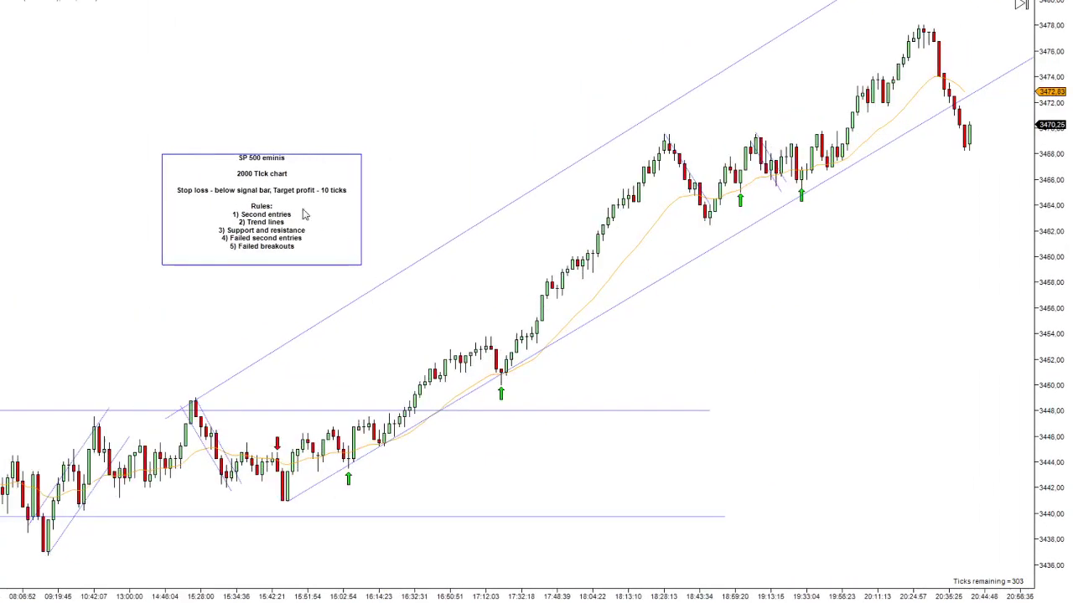
pyautogui.moveTo(305, 211); pyautogui.dragTo(950, 277)
pyautogui.click(726, 318)
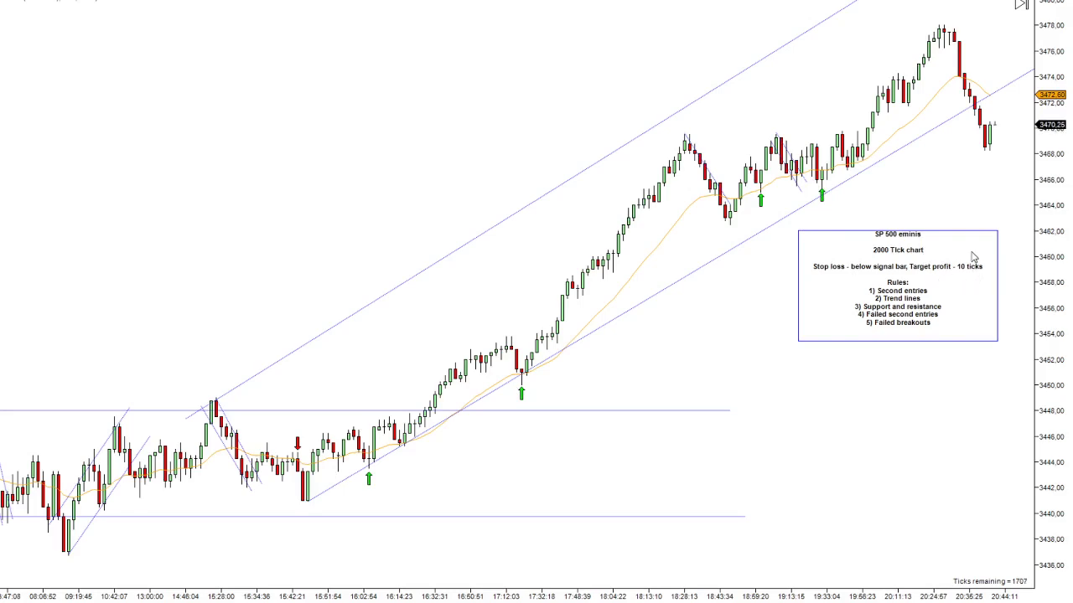
pyautogui.scroll(5, 766, 314)
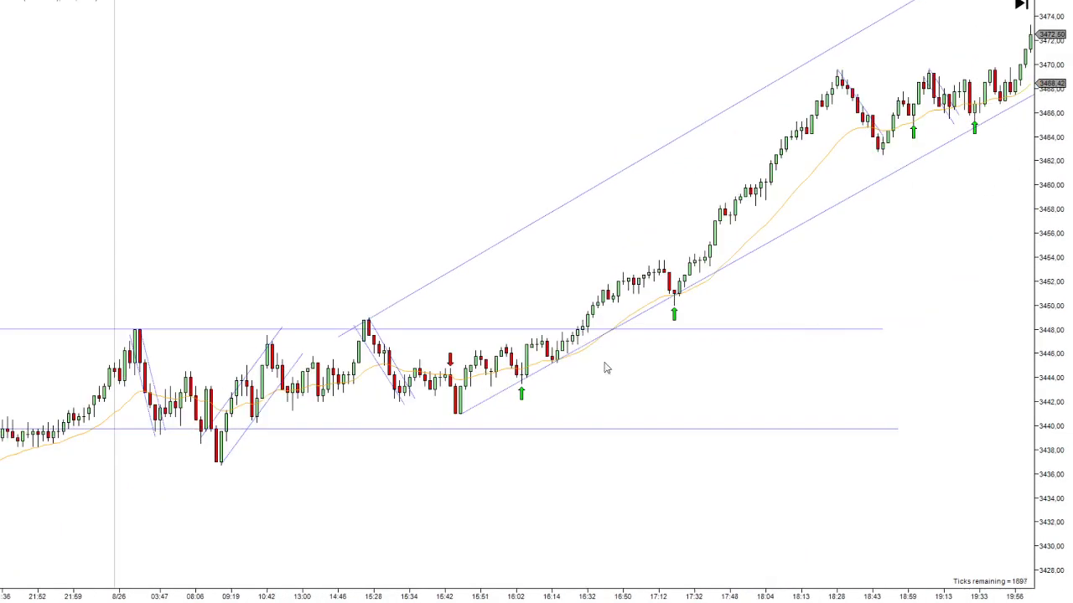
pyautogui.scroll(-5, 530, 465)
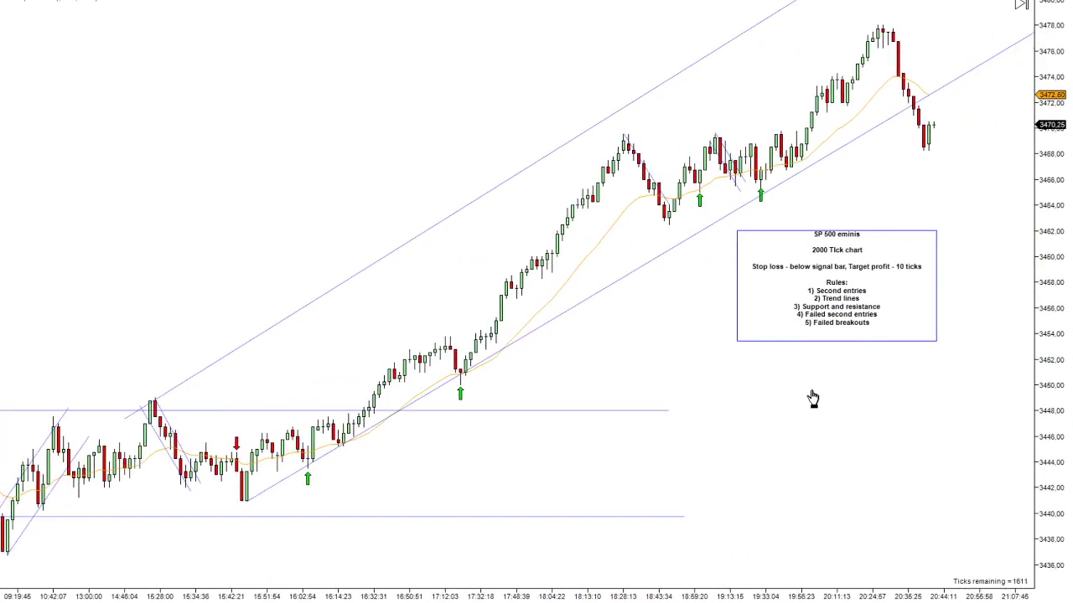
pyautogui.scroll(2, 713, 307)
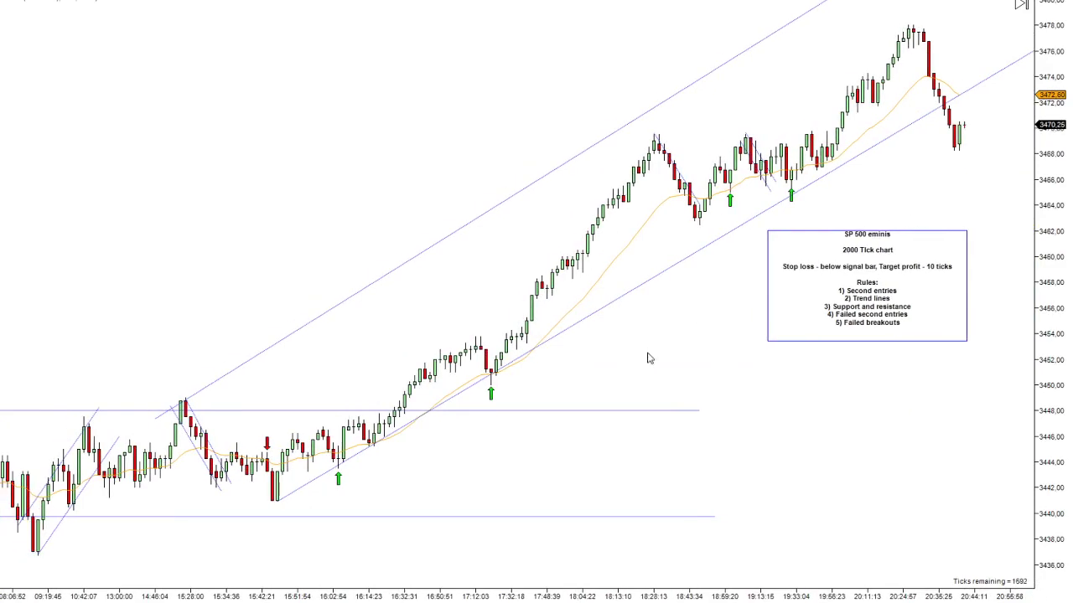
pyautogui.moveTo(388, 473); pyautogui.dragTo(576, 441)
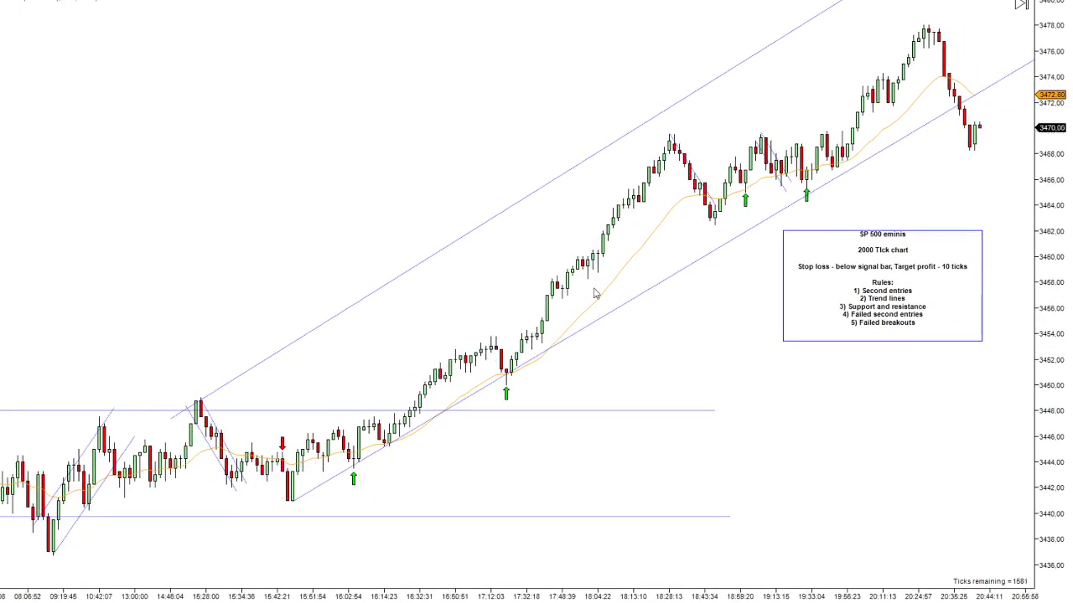
pyautogui.scroll(5, 481, 426)
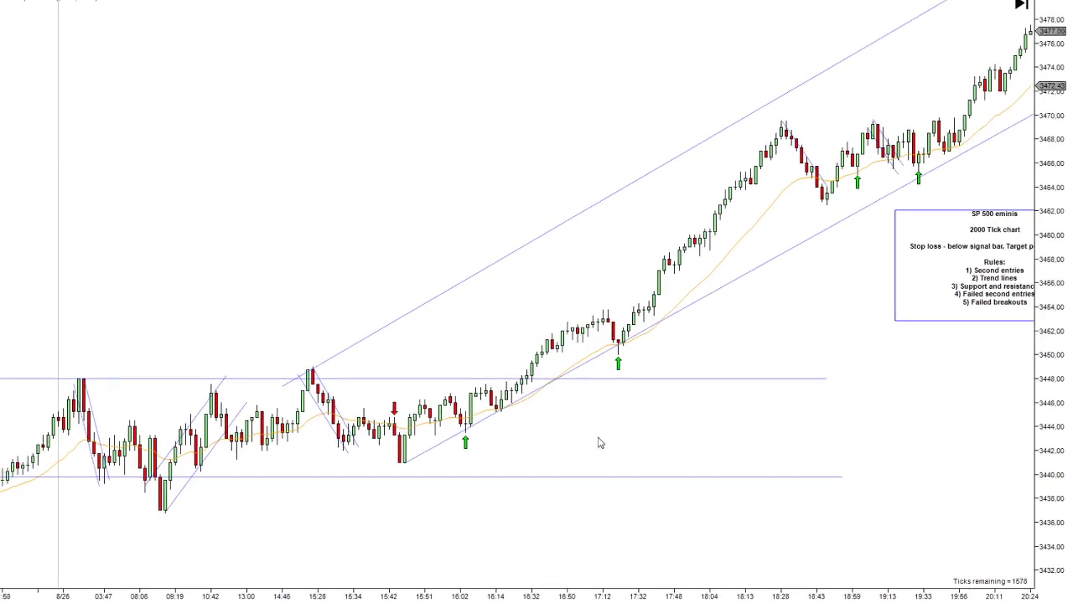
# - Review the marked entry arrows and trend channels across the 8/26 session, from the opening range to the most recent bars
pyautogui.scroll(3, 587, 432)
pyautogui.scroll(-7, 738, 306)
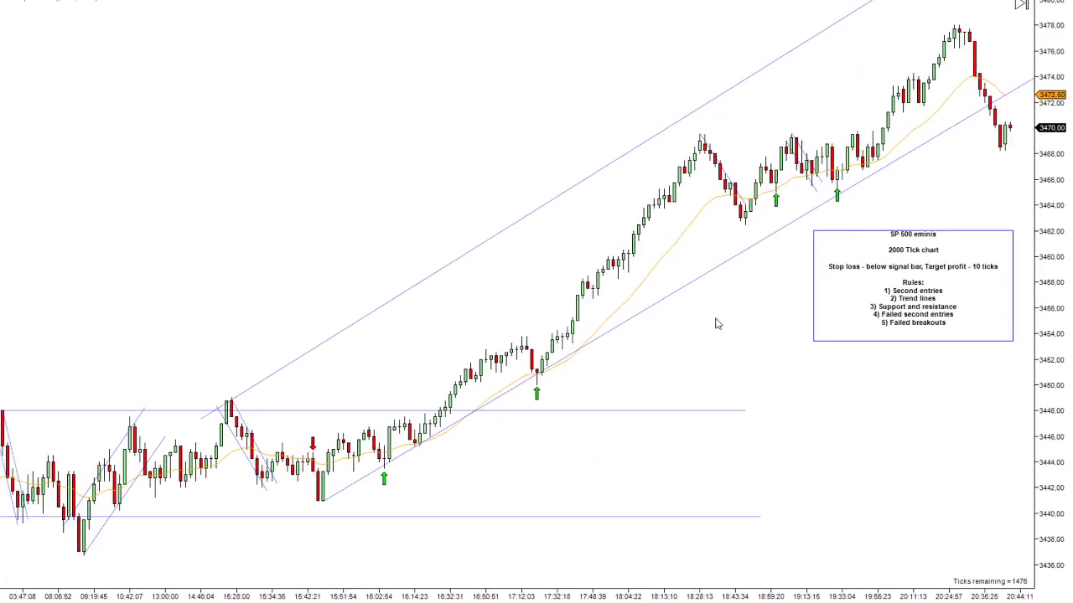
pyautogui.scroll(15, 716, 325)
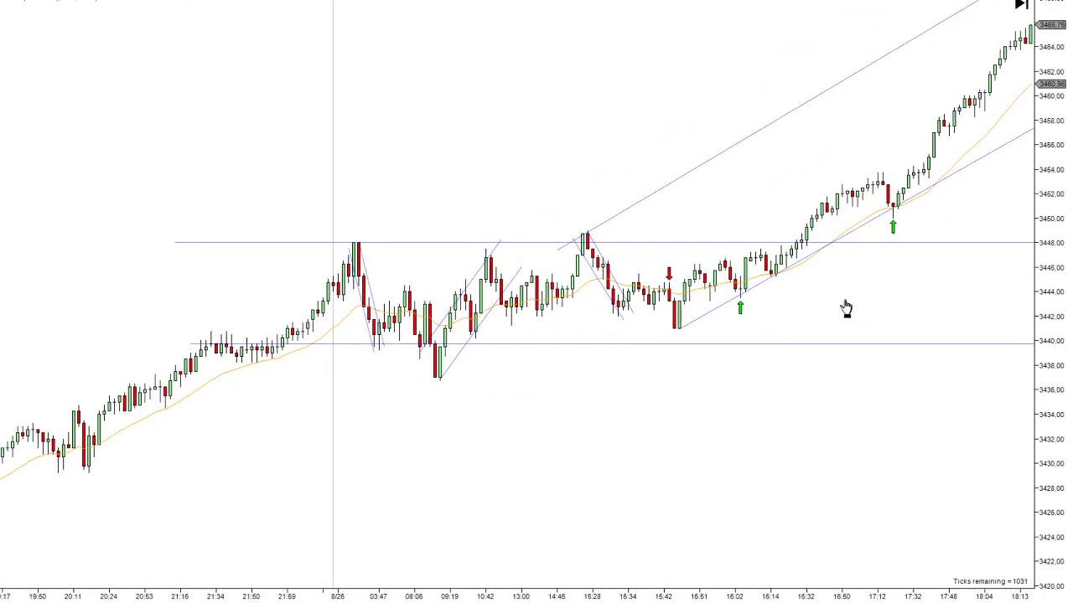
pyautogui.scroll(-15, 804, 302)
pyautogui.scroll(-5, 779, 302)
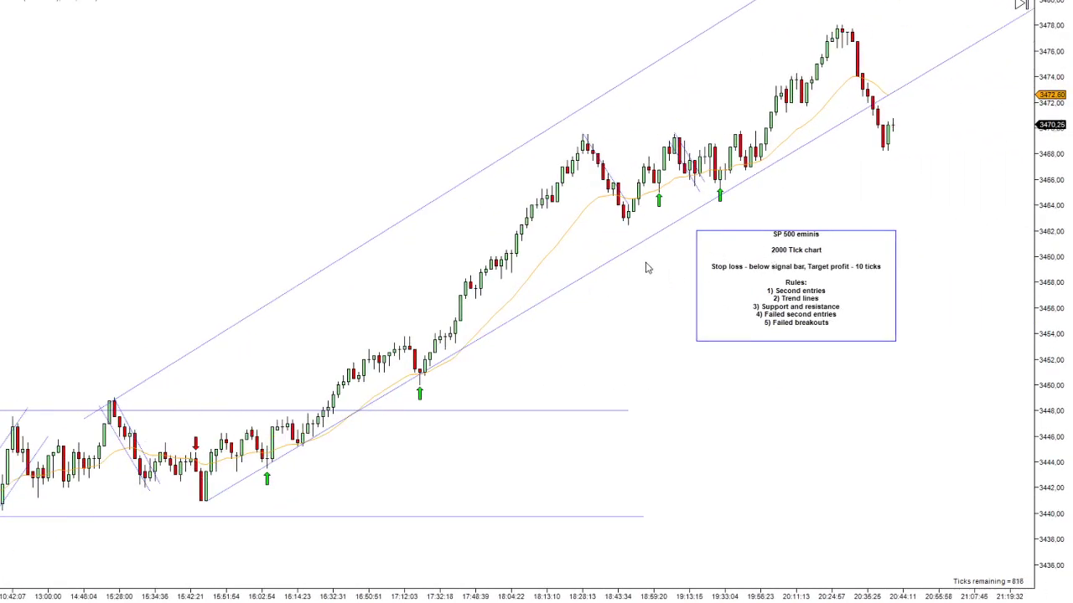
pyautogui.scroll(3, 653, 323)
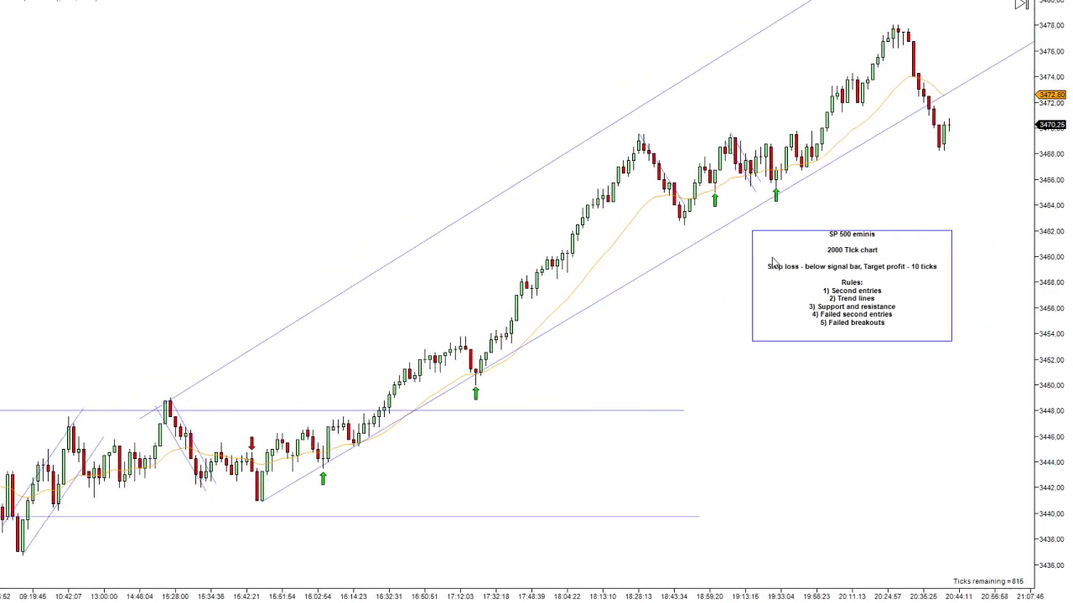
pyautogui.scroll(1, 654, 307)
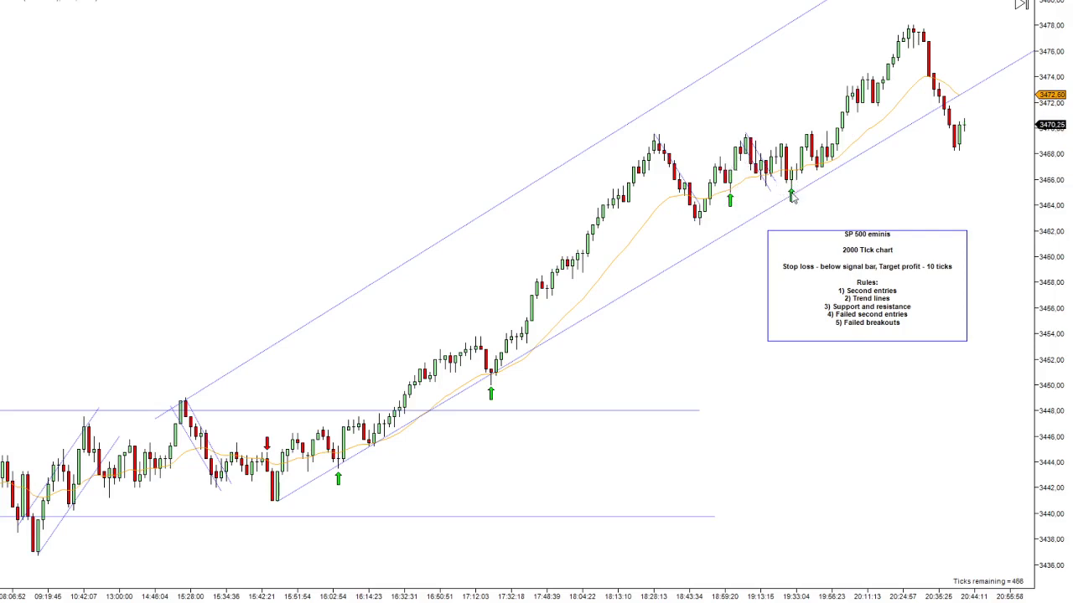
pyautogui.hscroll(-3, 671, 344)
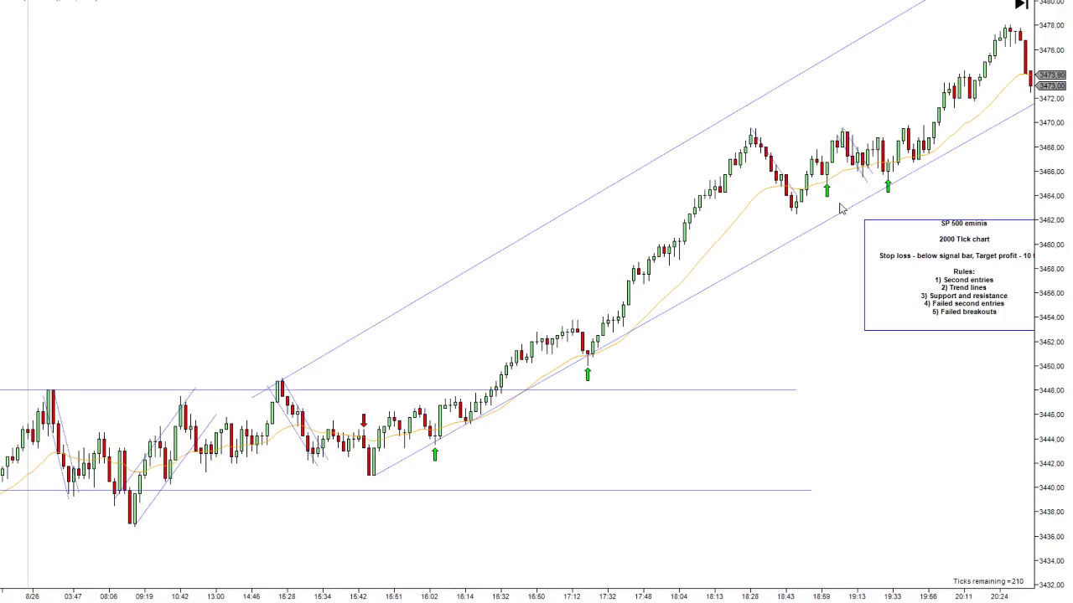
# - Nudge the SP 500 eminis rules text box slightly down and to the right, further below the rising channel's lower line
pyautogui.hscroll(-5, 797, 311)
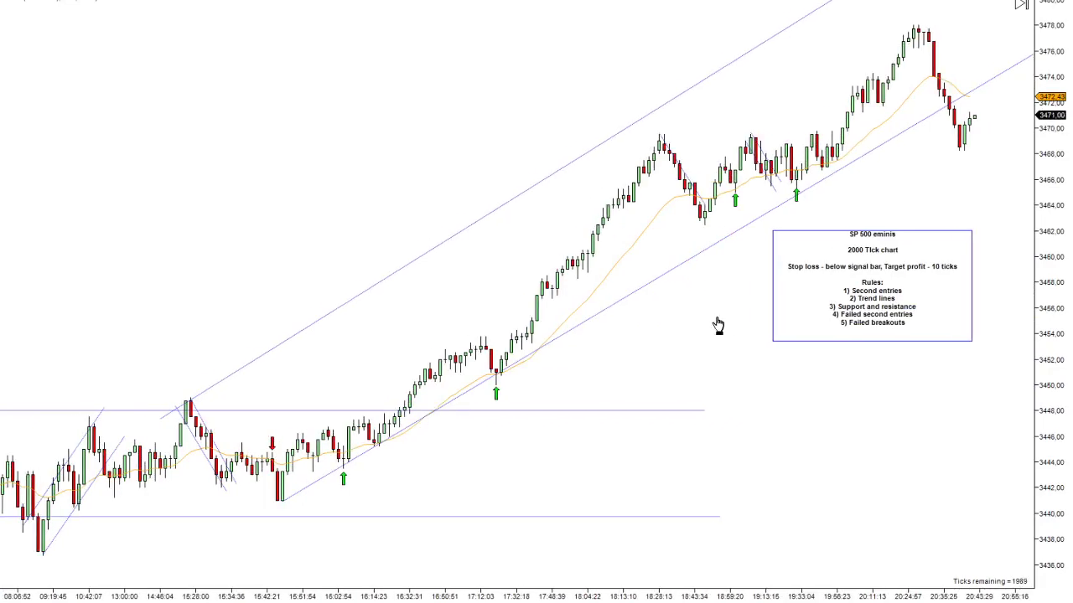
pyautogui.moveTo(840, 248); pyautogui.dragTo(856, 254)
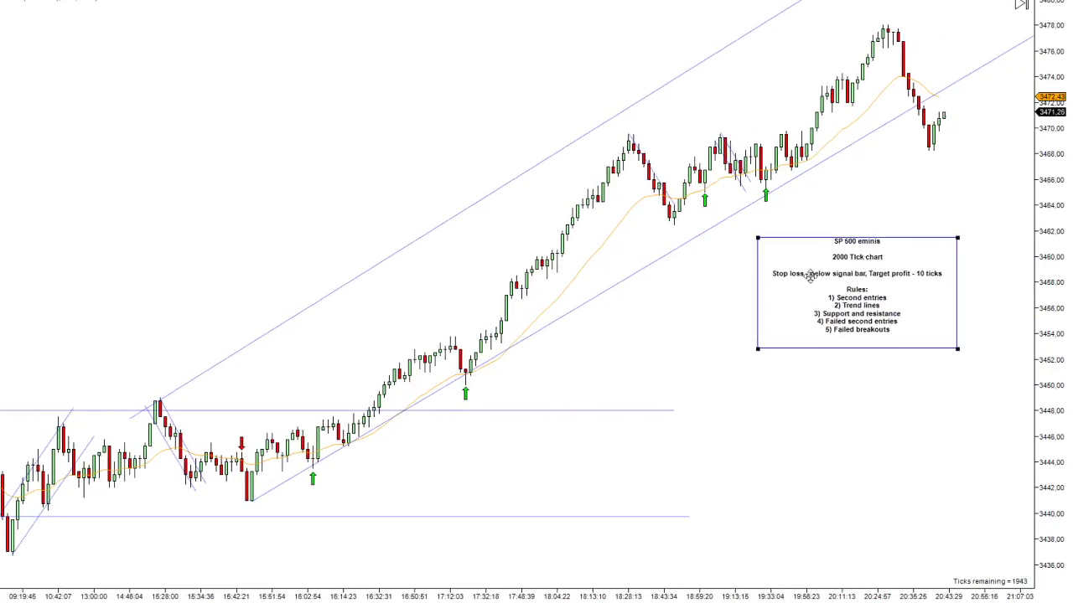
# - Examine the early range between the horizontal support and resistance lines, and the long entries along the rising channel's lower line
pyautogui.scroll(10, 742, 204)
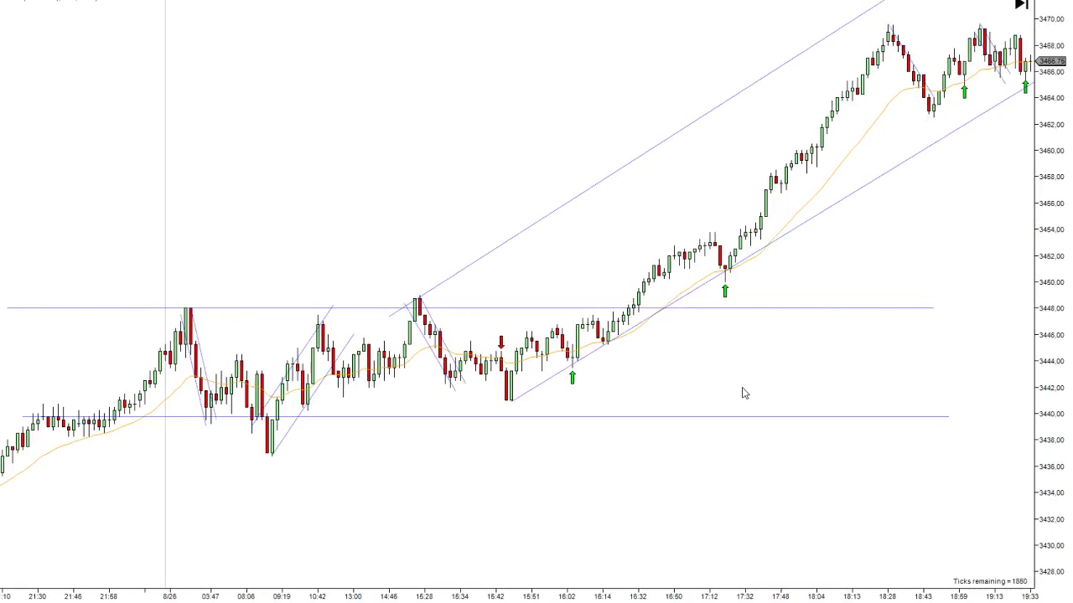
pyautogui.scroll(8, 843, 328)
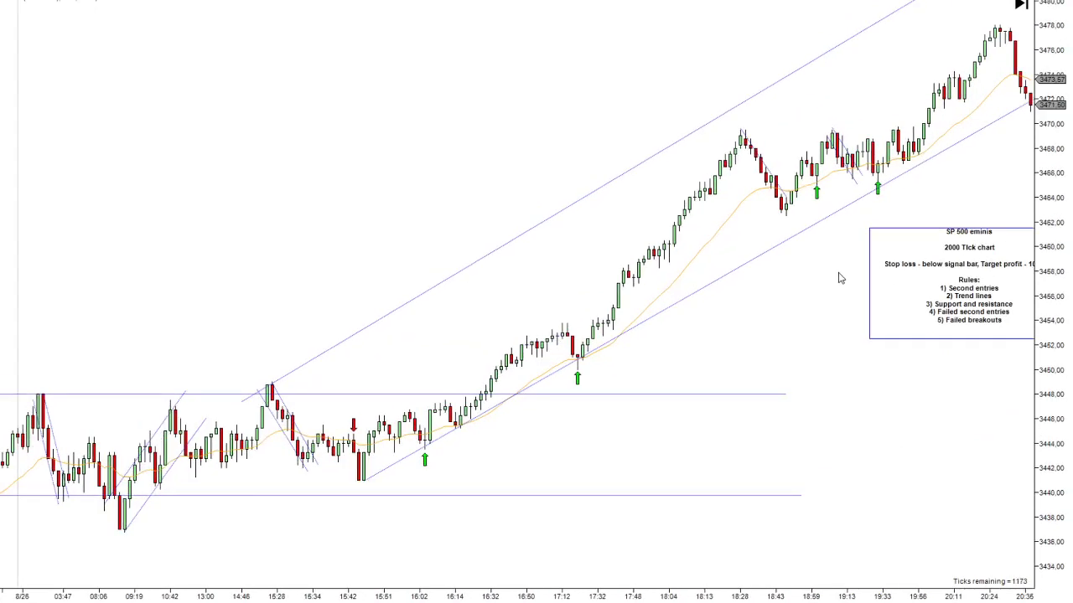
pyautogui.scroll(10, 773, 335)
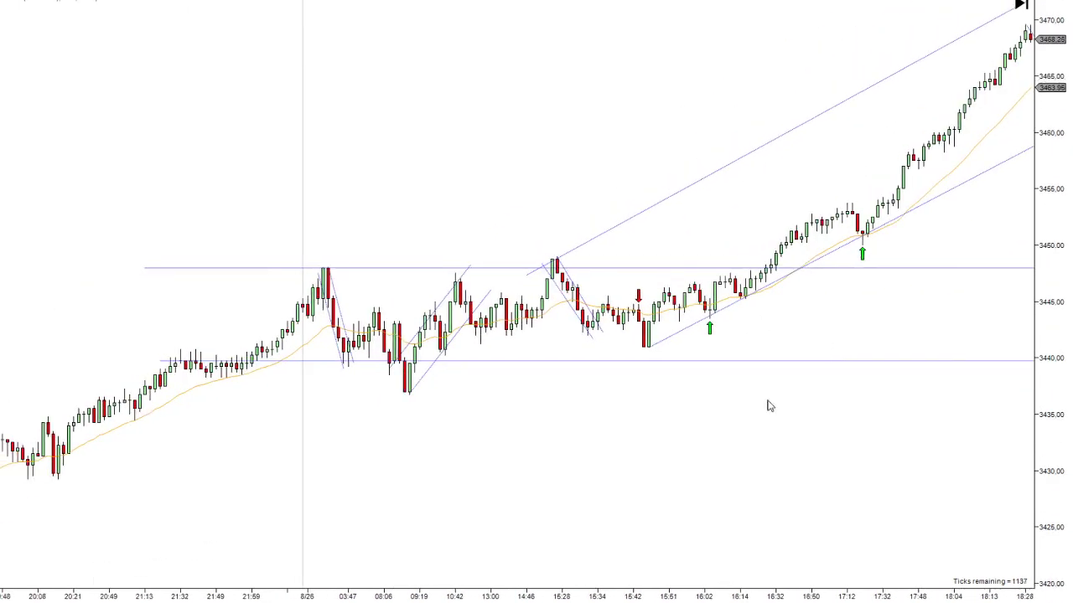
pyautogui.scroll(7, 769, 407)
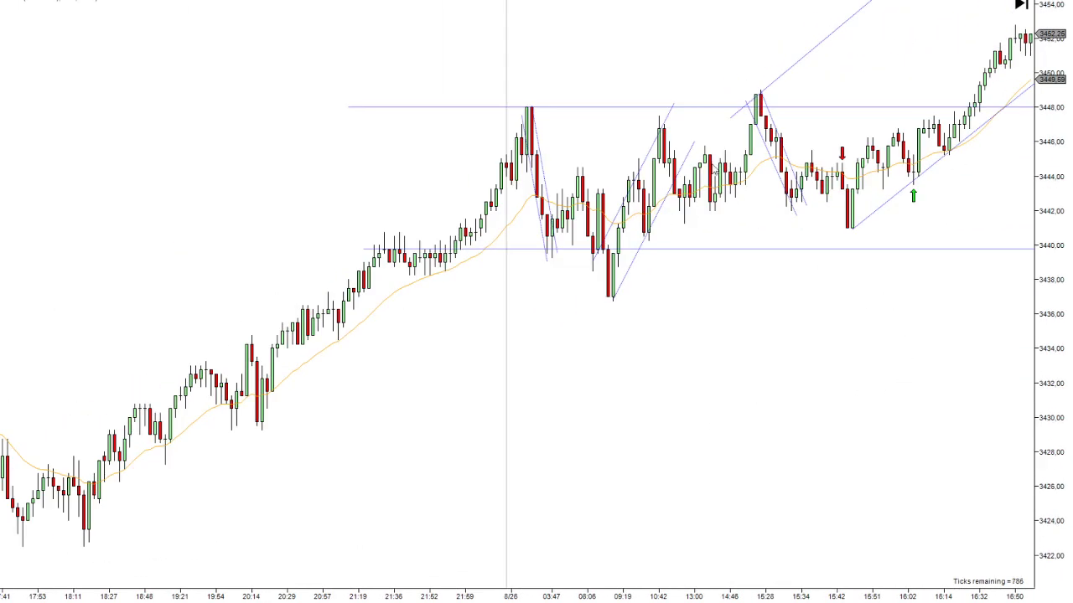
pyautogui.scroll(-7, 972, 198)
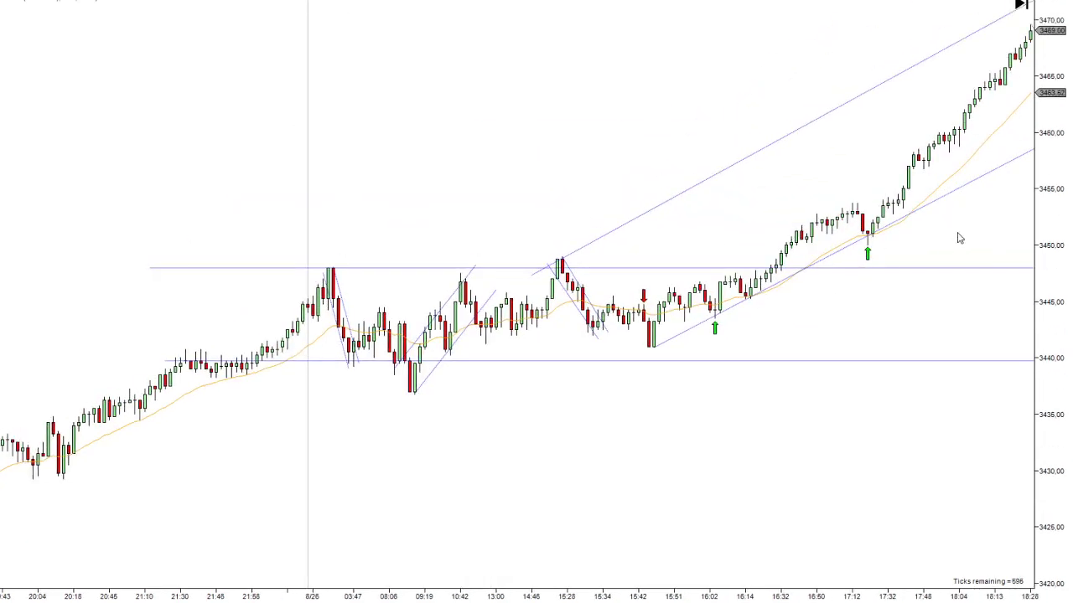
pyautogui.scroll(-4, 963, 251)
pyautogui.scroll(-6, 906, 243)
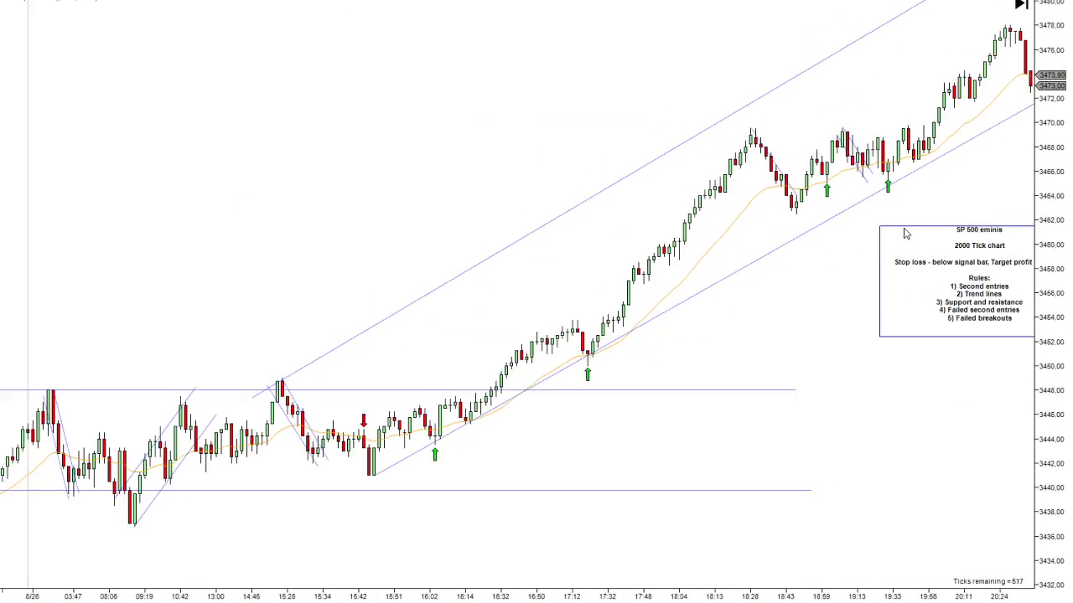
pyautogui.scroll(-3, 891, 215)
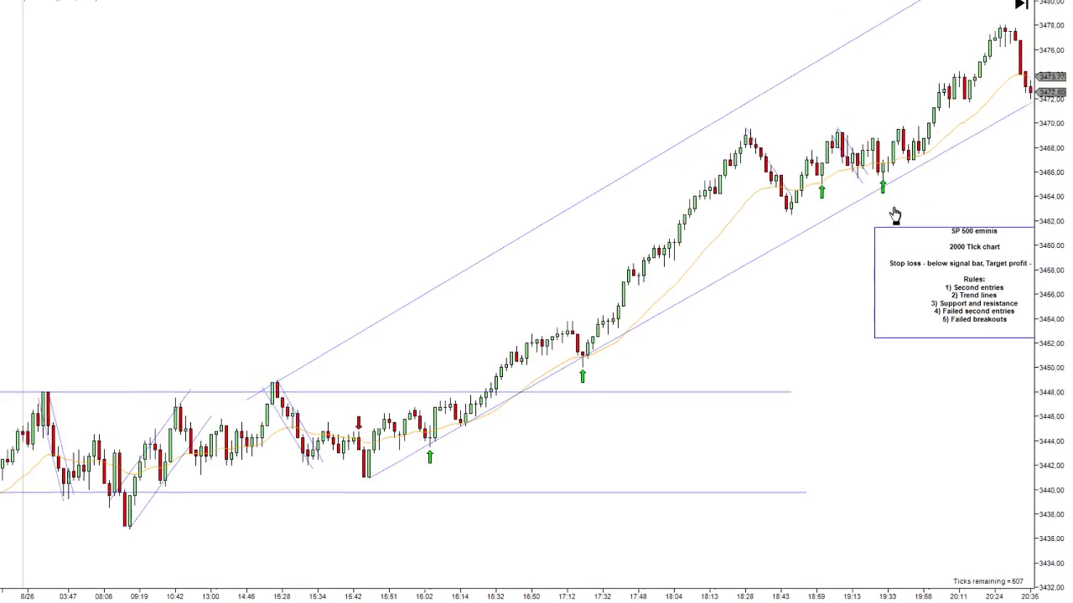